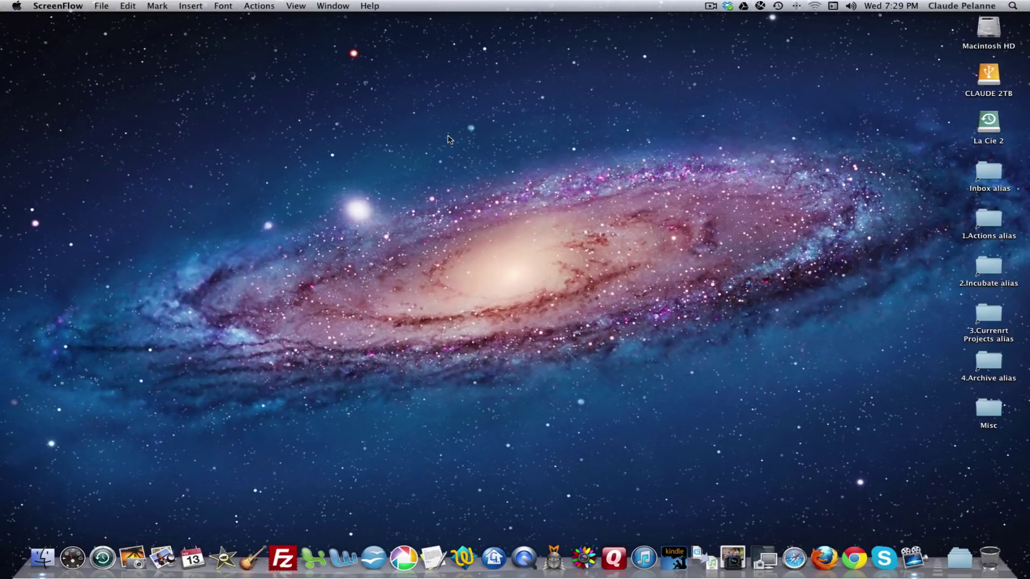
# Open Finder's Go to Folder prompt with the path ~/Library/Caches entered
pyautogui.click(226, 108)
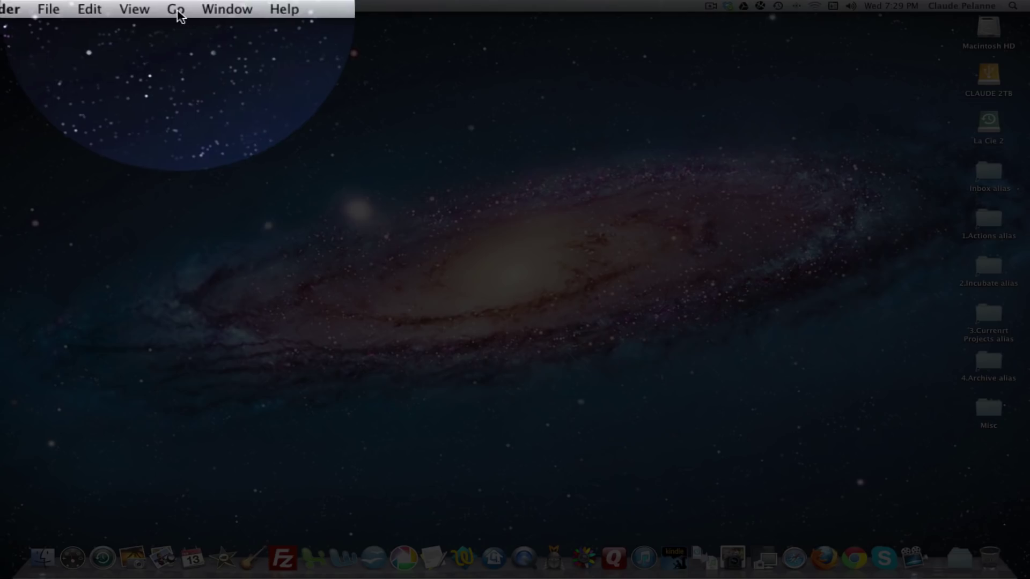
pyautogui.click(161, 6)
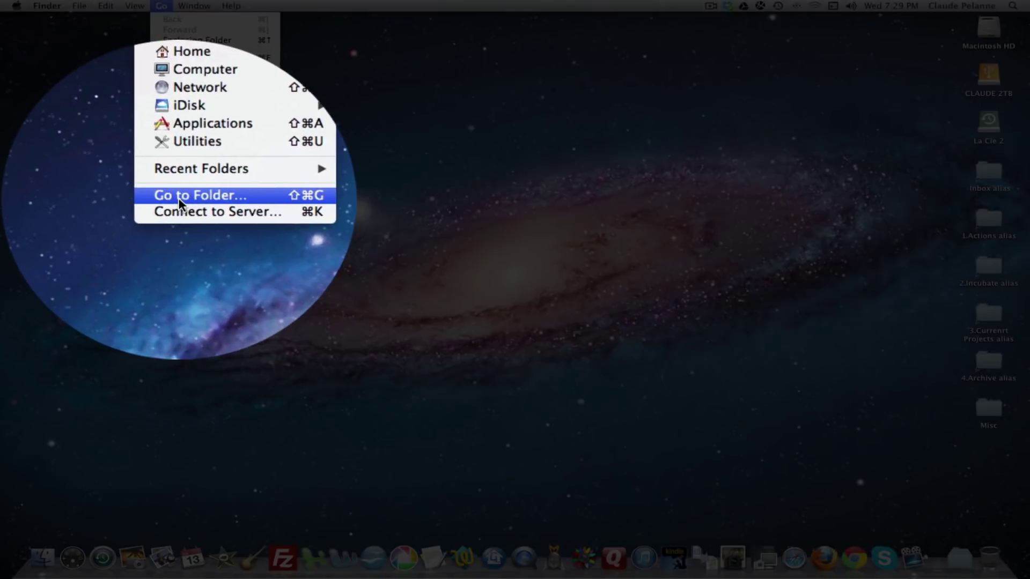
pyautogui.click(180, 204)
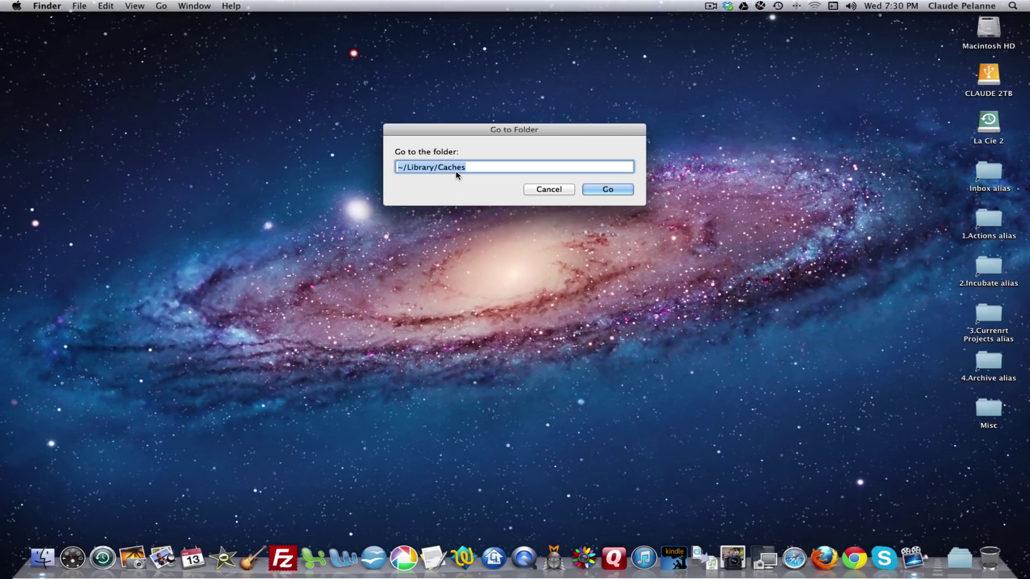
# Go to the ~/Library/Caches folder
pyautogui.click(609, 189)
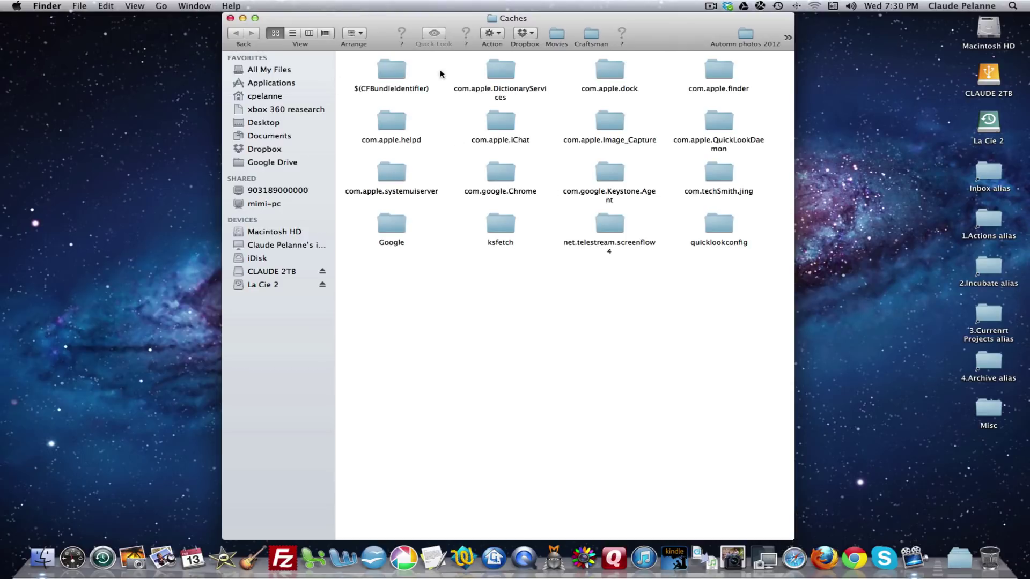
pyautogui.click(499, 36)
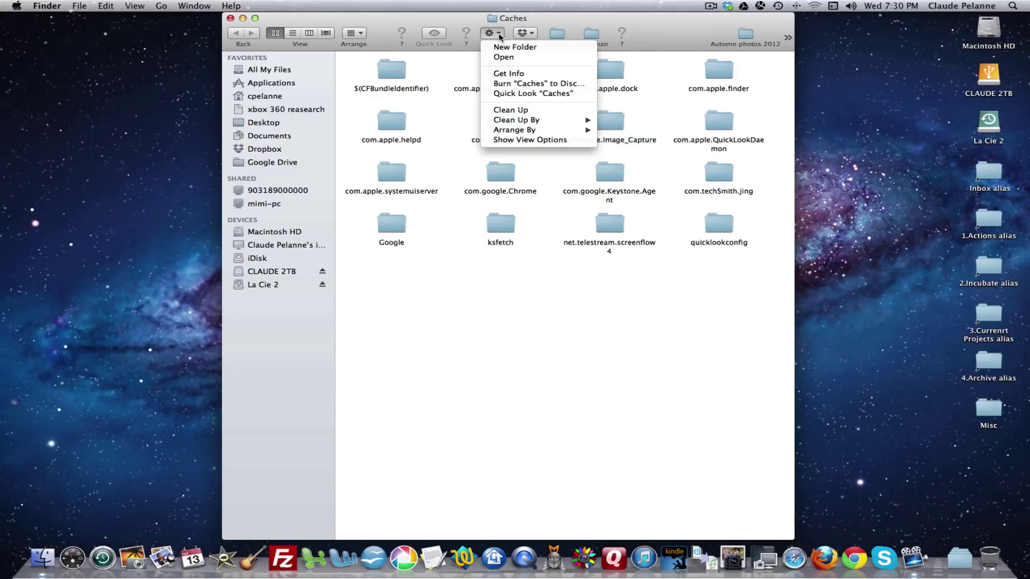
pyautogui.click(499, 35)
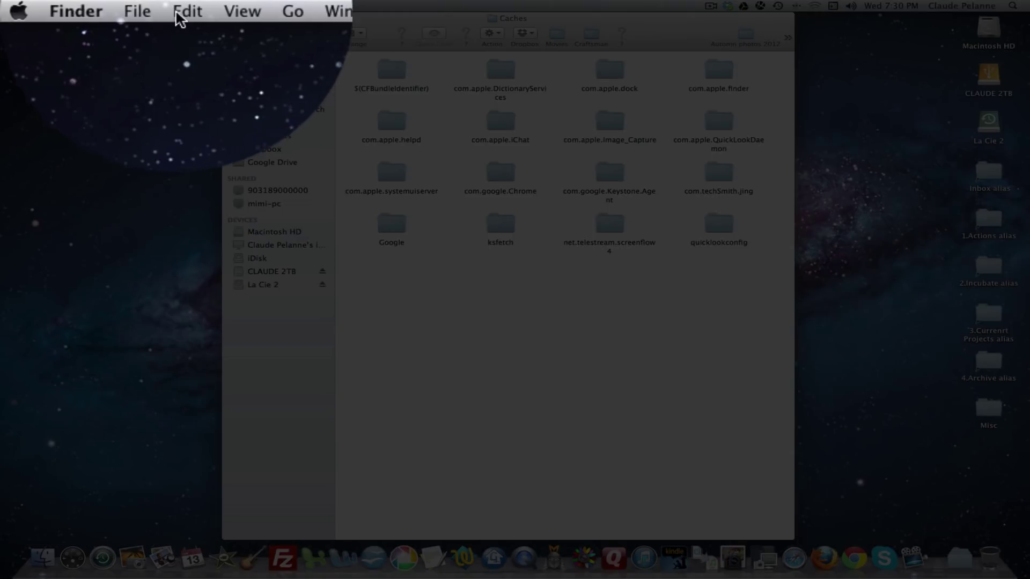
# Select all 16 folders in Caches and move them to the Trash
pyautogui.click(104, 7)
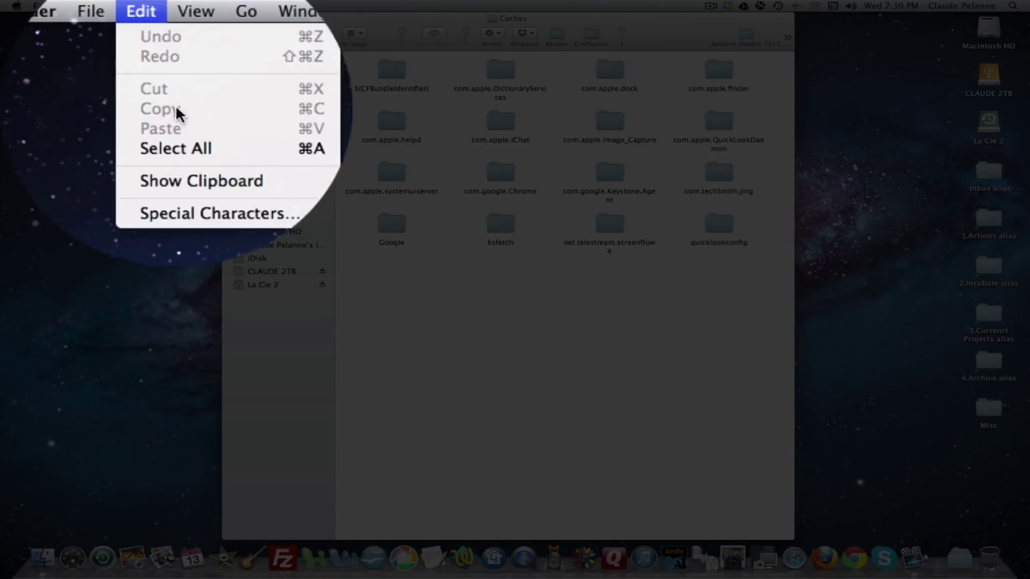
pyautogui.click(175, 146)
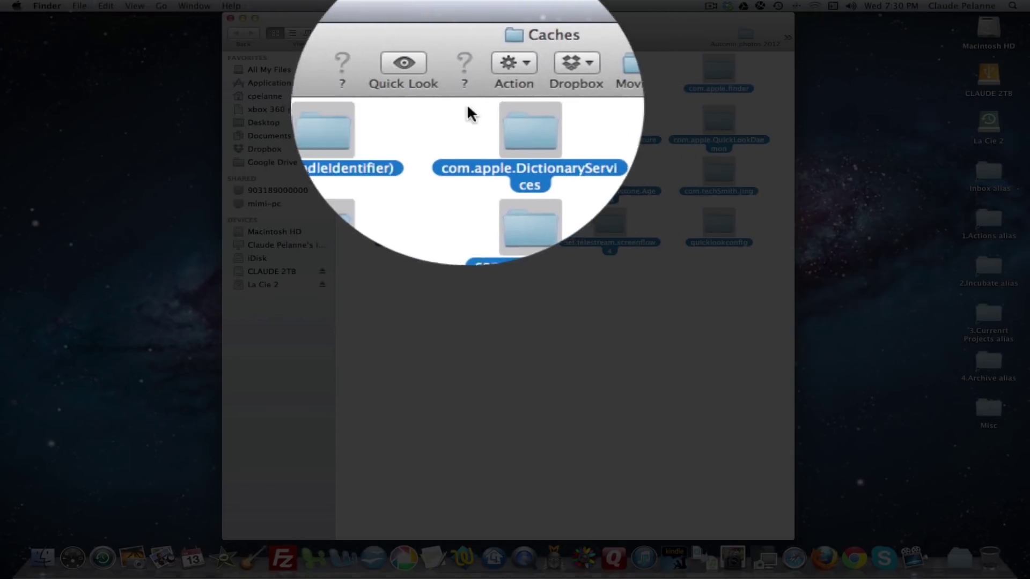
pyautogui.click(498, 64)
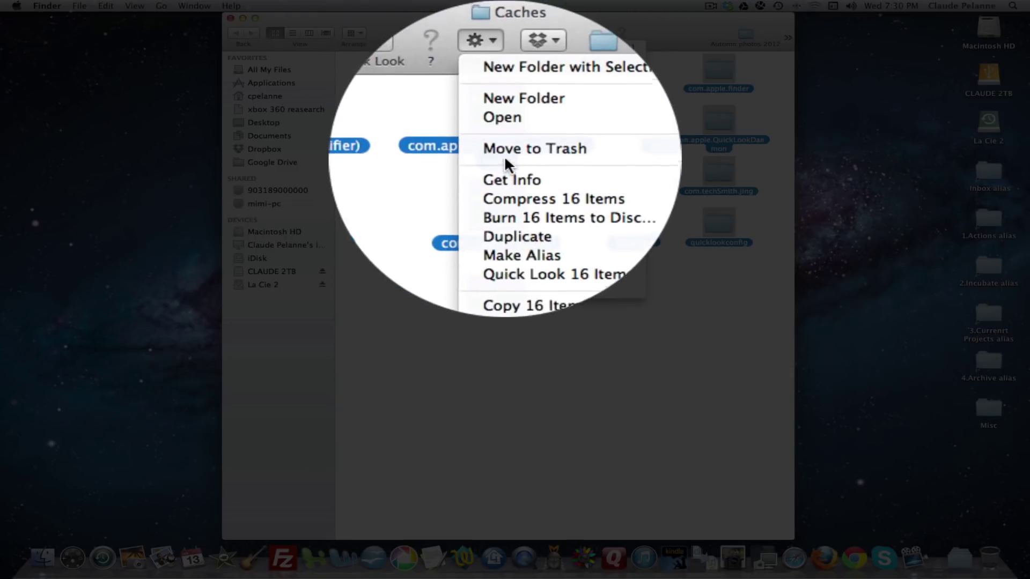
pyautogui.click(505, 161)
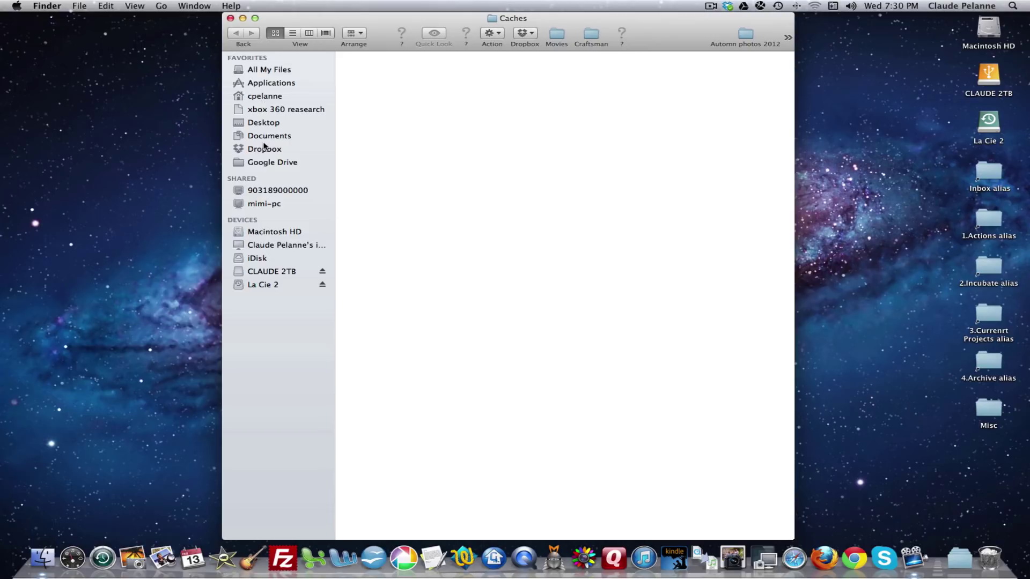
# Open the Caches folder in Macintosh HD > Library
pyautogui.click(264, 233)
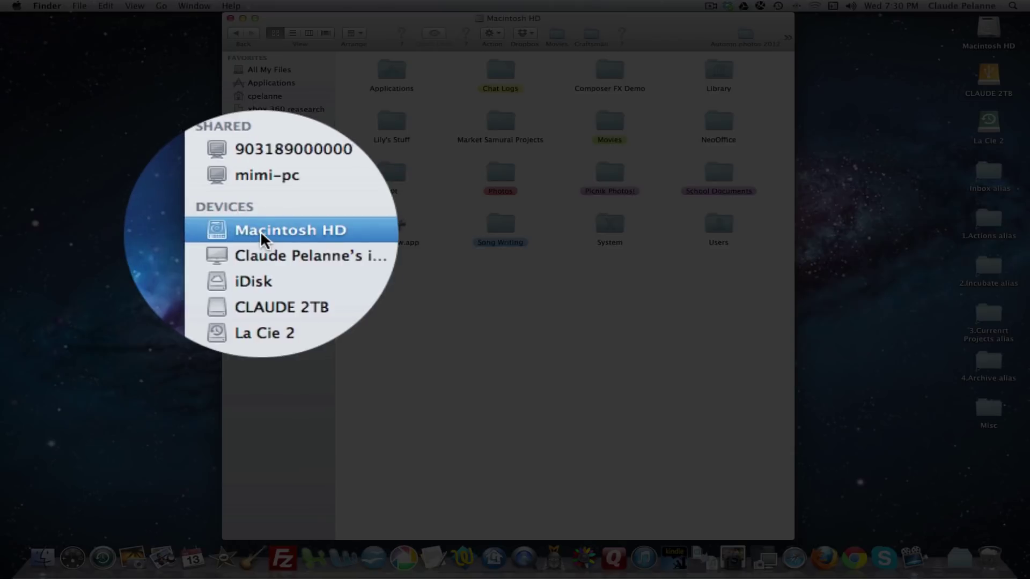
pyautogui.click(721, 70)
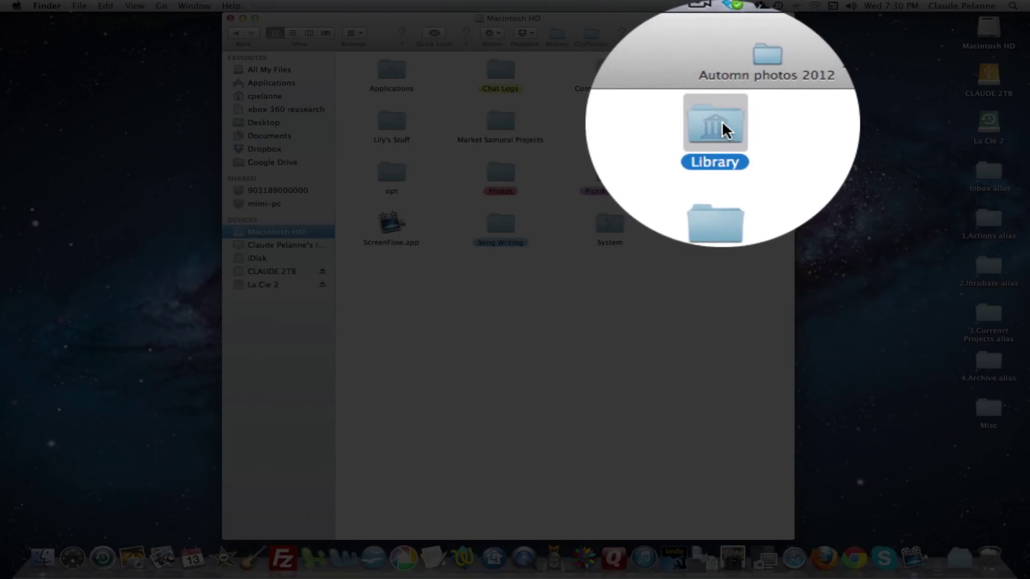
pyautogui.doubleClick(721, 70)
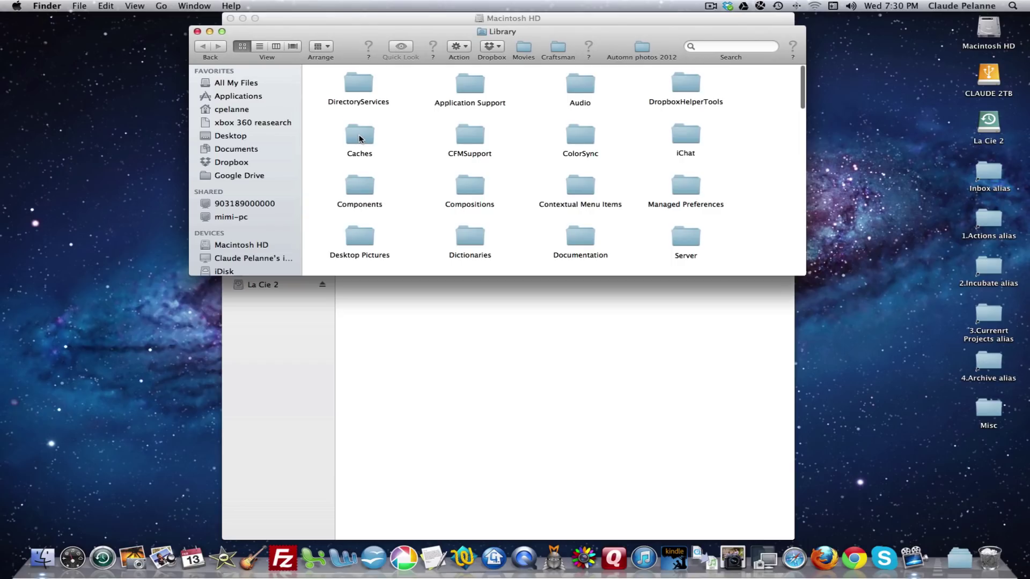
pyautogui.doubleClick(358, 137)
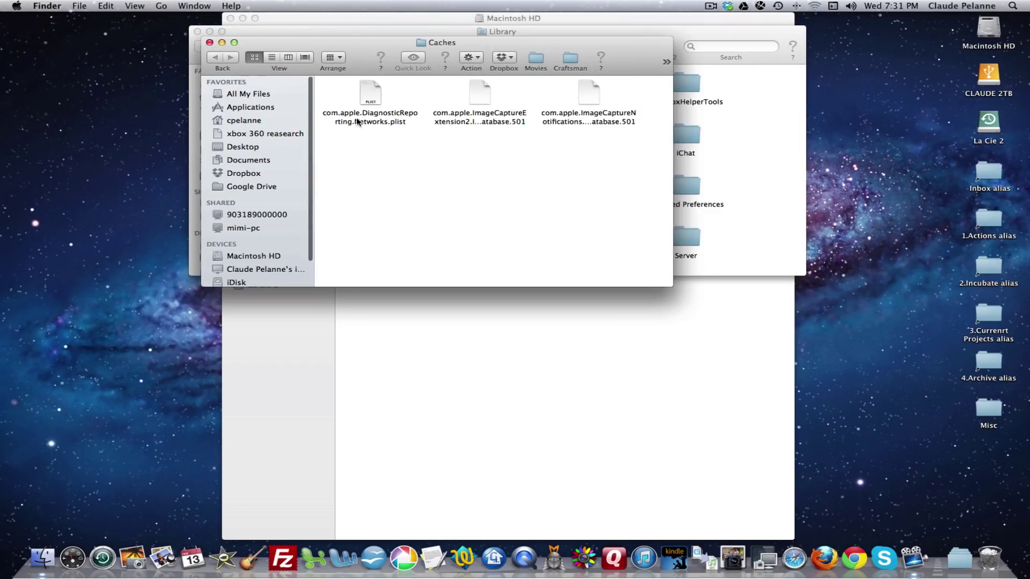
# Move all three system Caches files to the Trash, authorizing with the admin password
pyautogui.click(110, 6)
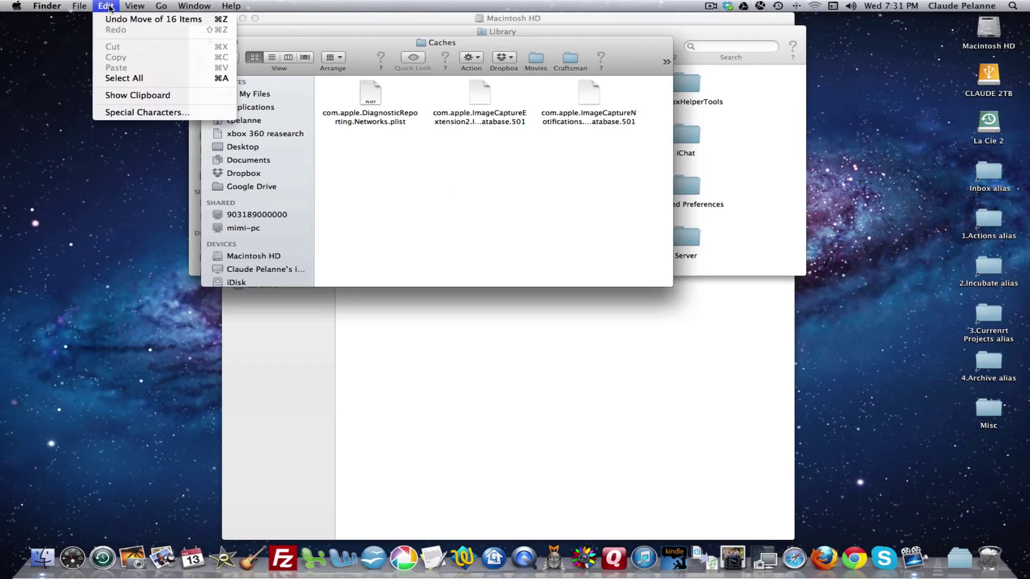
pyautogui.click(111, 79)
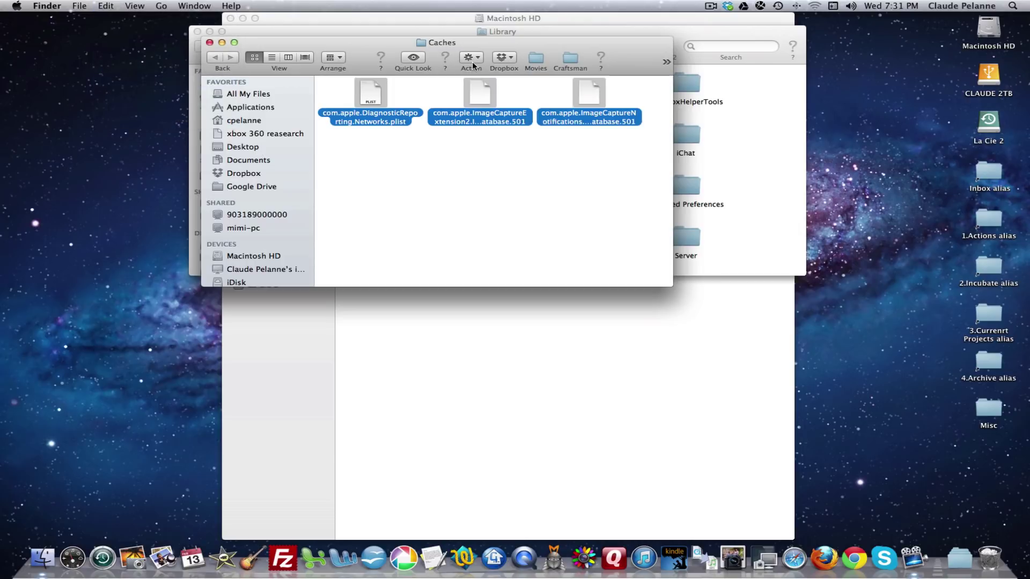
pyautogui.click(478, 59)
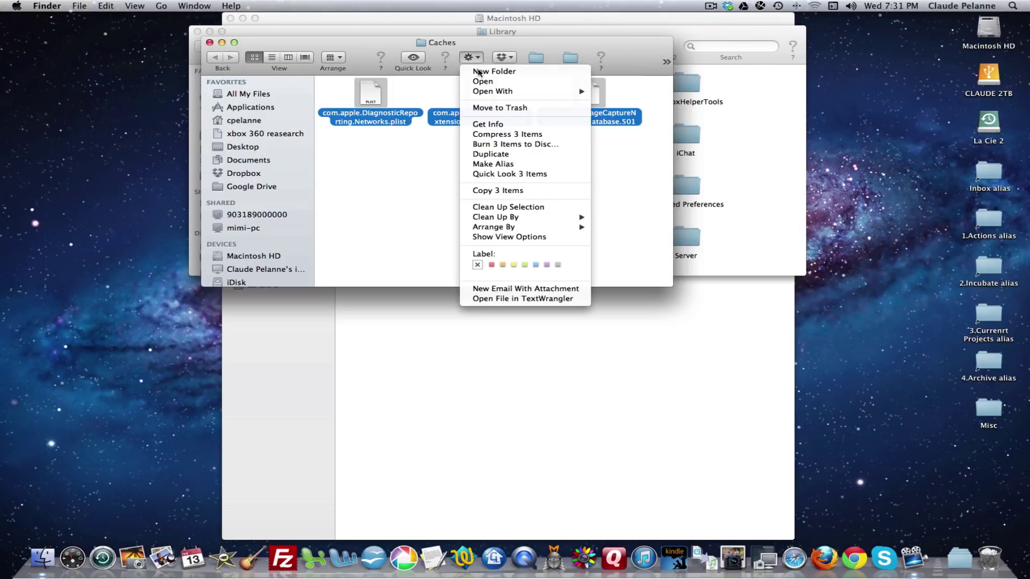
pyautogui.click(480, 109)
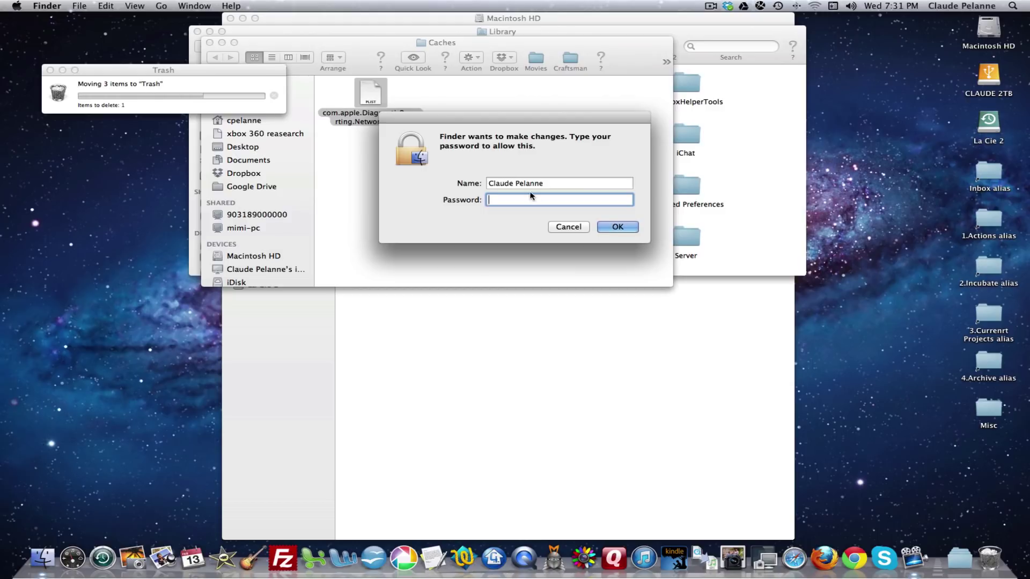
pyautogui.write('••••••')
pyautogui.write('••')
pyautogui.click(611, 227)
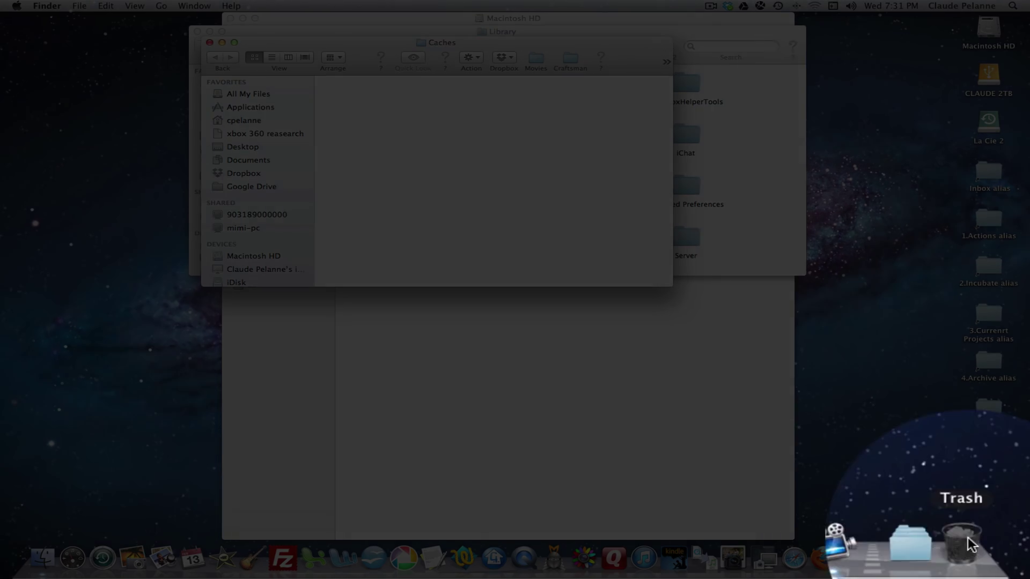
# Securely empty the Trash from the Dock, confirming the permanent erase
pyautogui.click(967, 537)
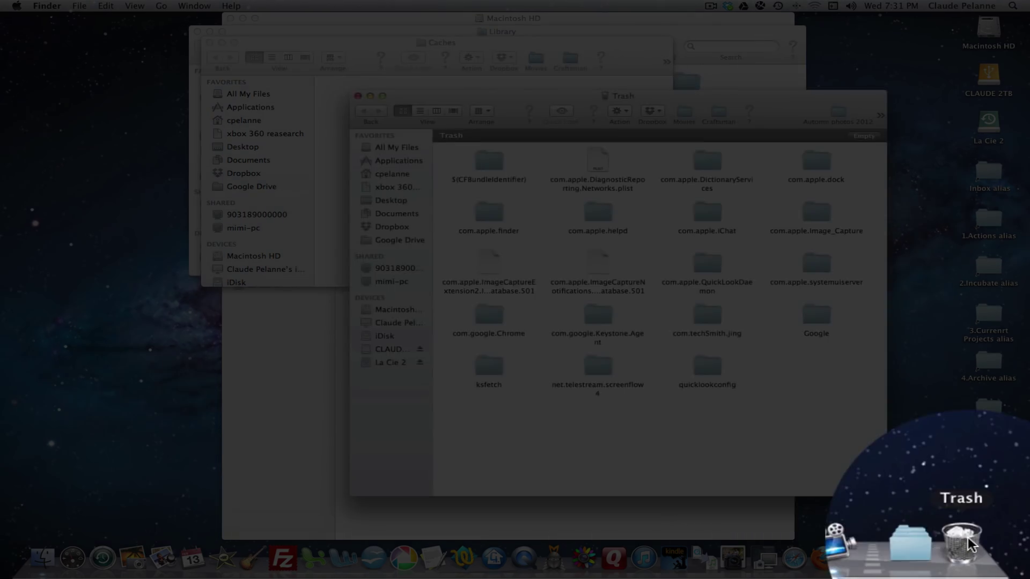
pyautogui.rightClick(968, 537)
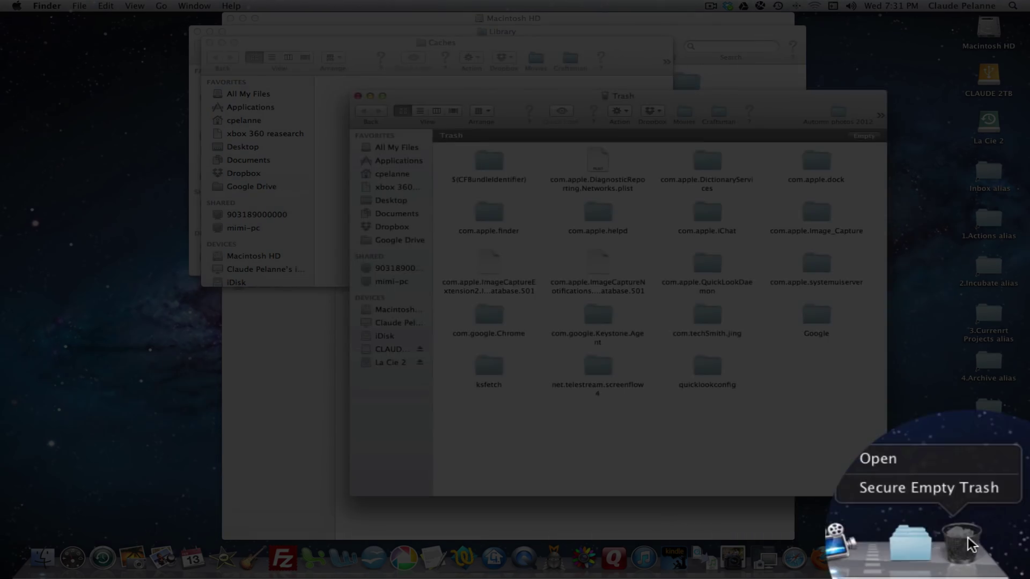
pyautogui.click(910, 490)
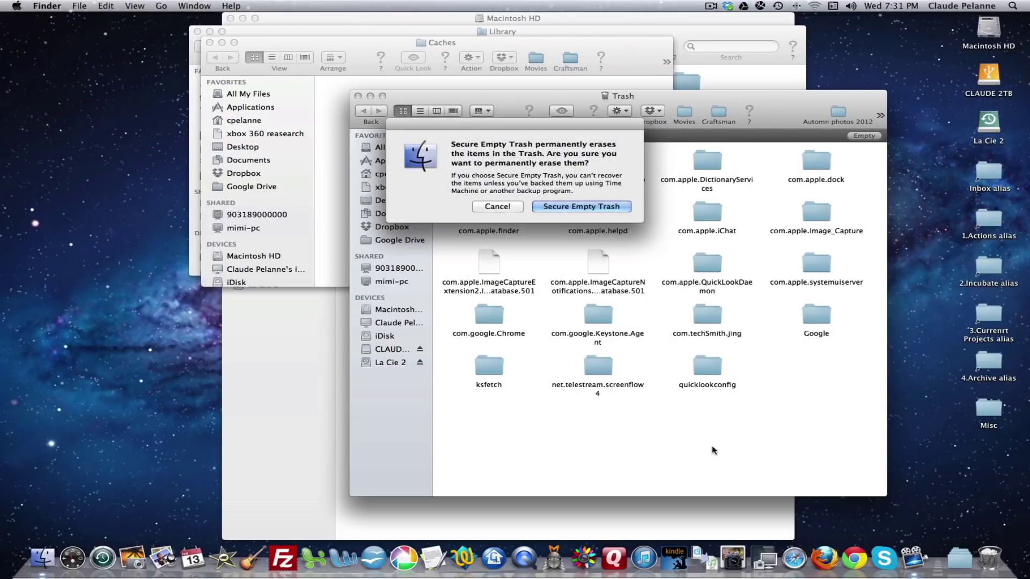
pyautogui.click(567, 208)
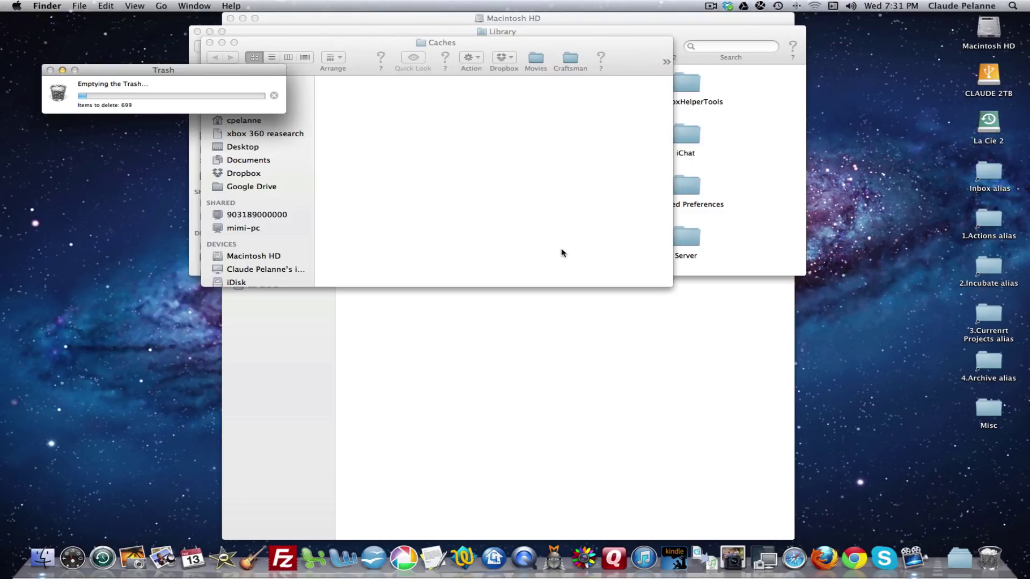
# Show Macintosh HD's top-level folders, passing through the cpelanne home folder first
pyautogui.click(447, 376)
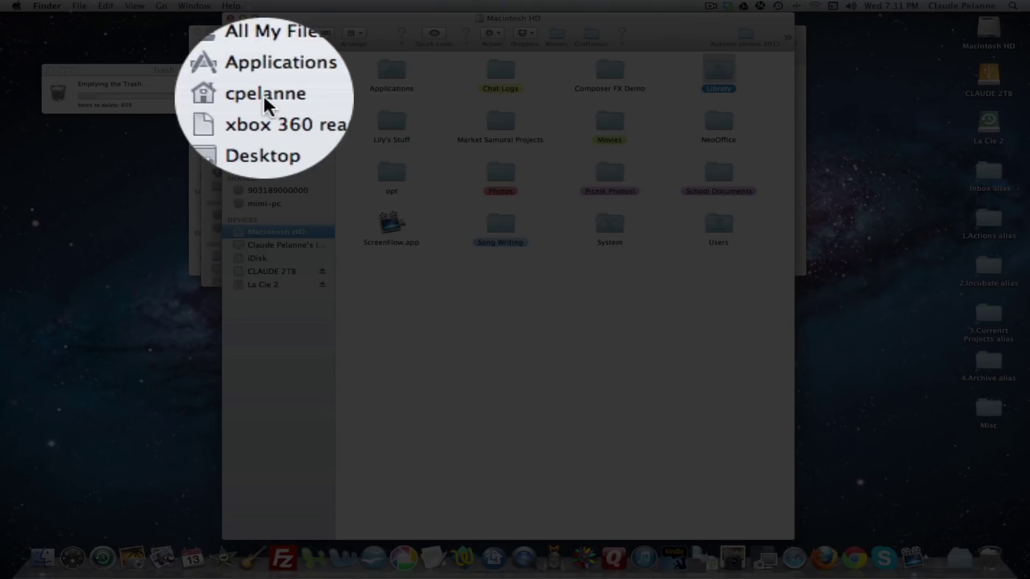
pyautogui.click(262, 96)
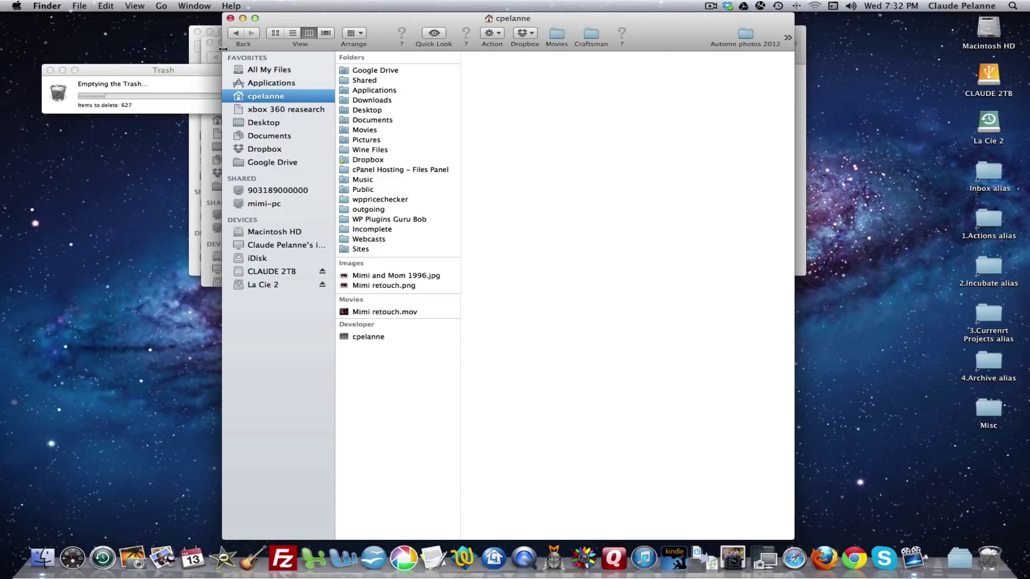
pyautogui.click(256, 235)
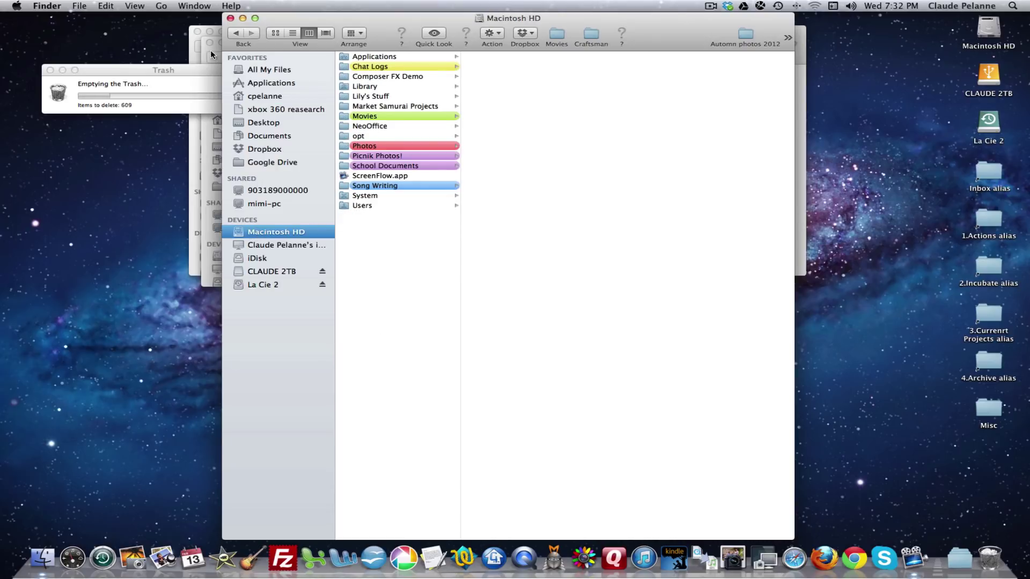
pyautogui.click(161, 7)
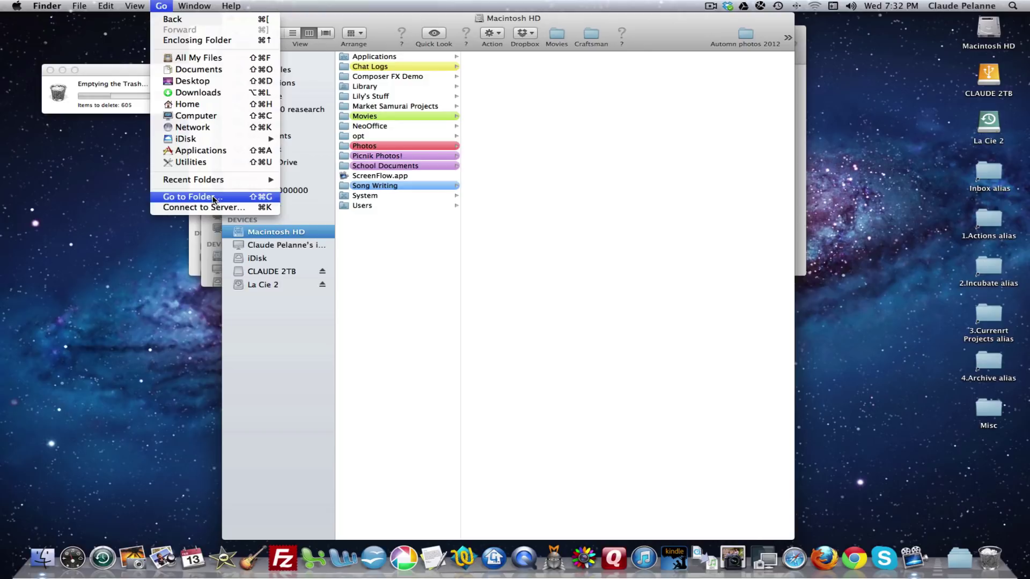
pyautogui.click(214, 197)
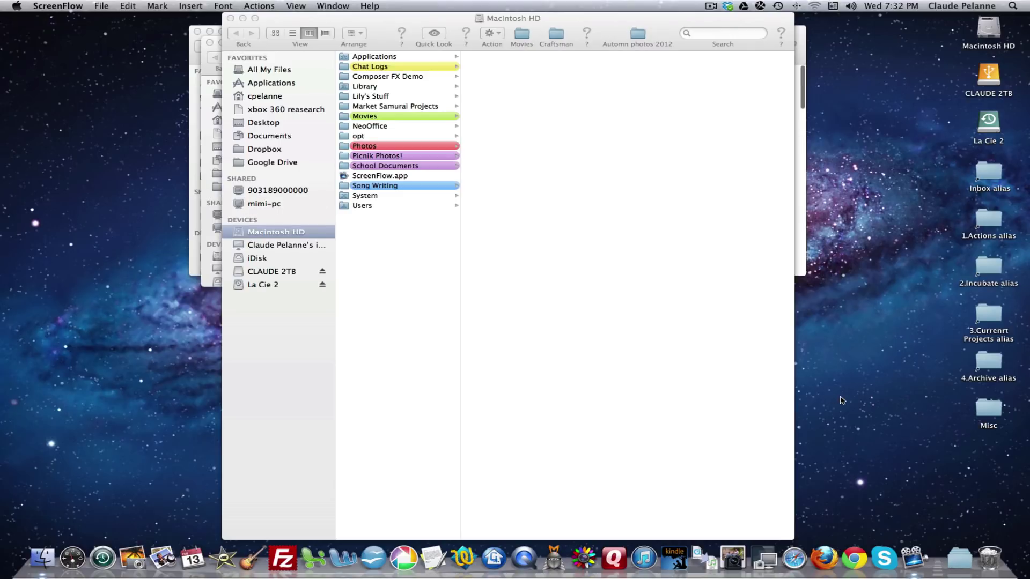
# Close the Macintosh HD, Caches and Library Finder windows
pyautogui.click(231, 18)
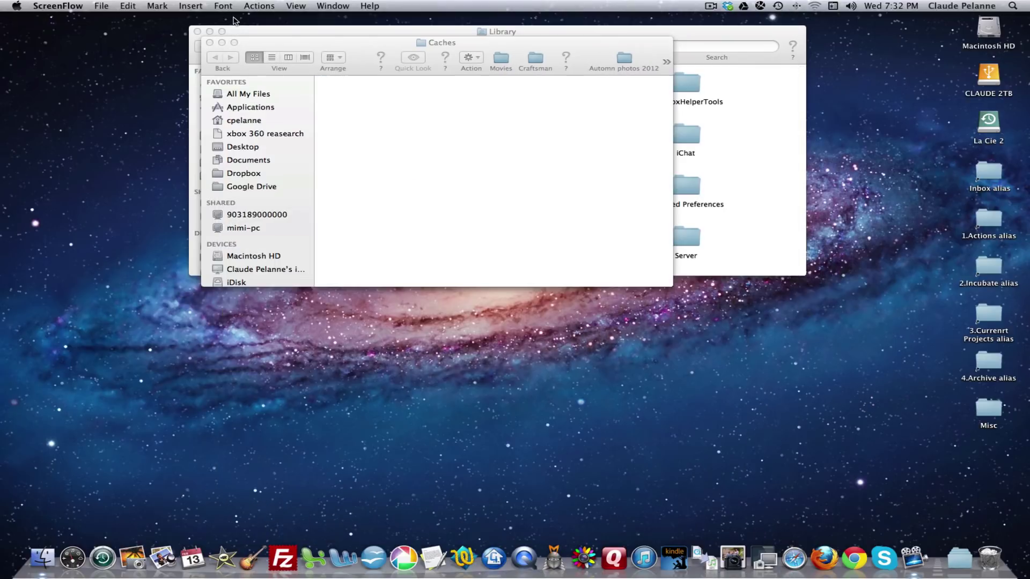
pyautogui.click(210, 43)
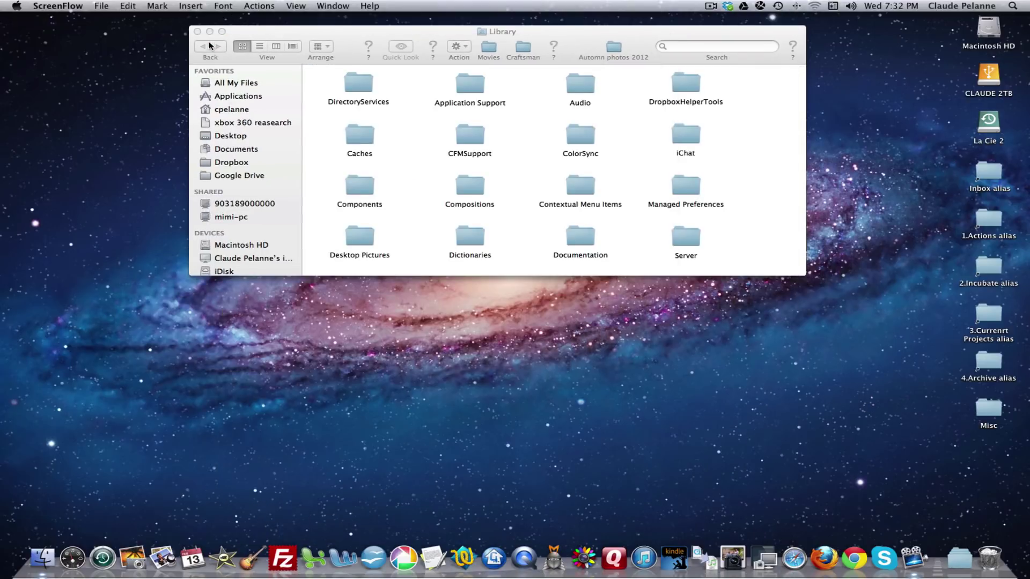
pyautogui.click(198, 32)
pyautogui.click(64, 8)
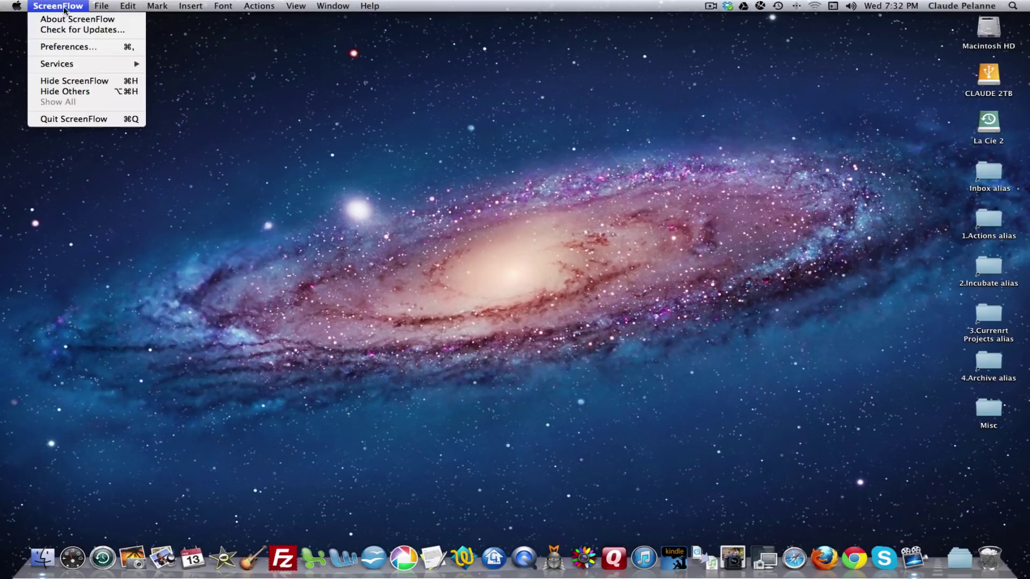
pyautogui.click(40, 555)
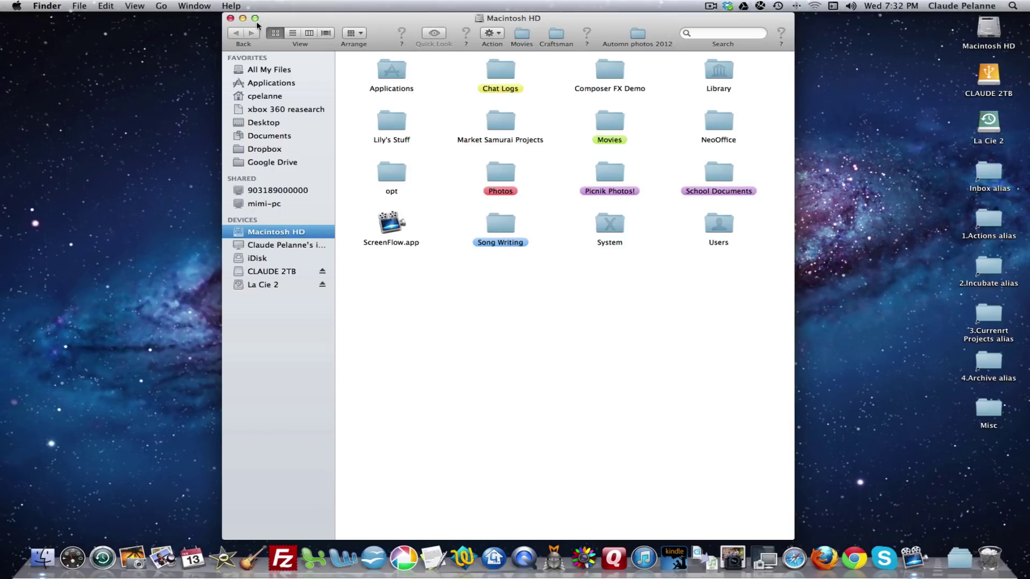
pyautogui.click(230, 18)
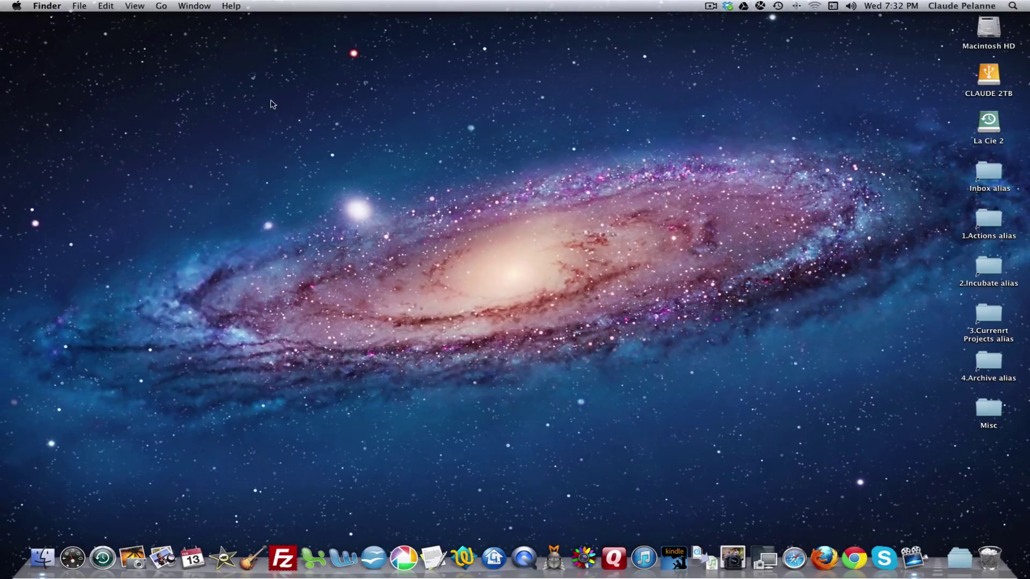
# Empty the Trash again, then stop it when data_3 is reported in use
pyautogui.rightClick(994, 558)
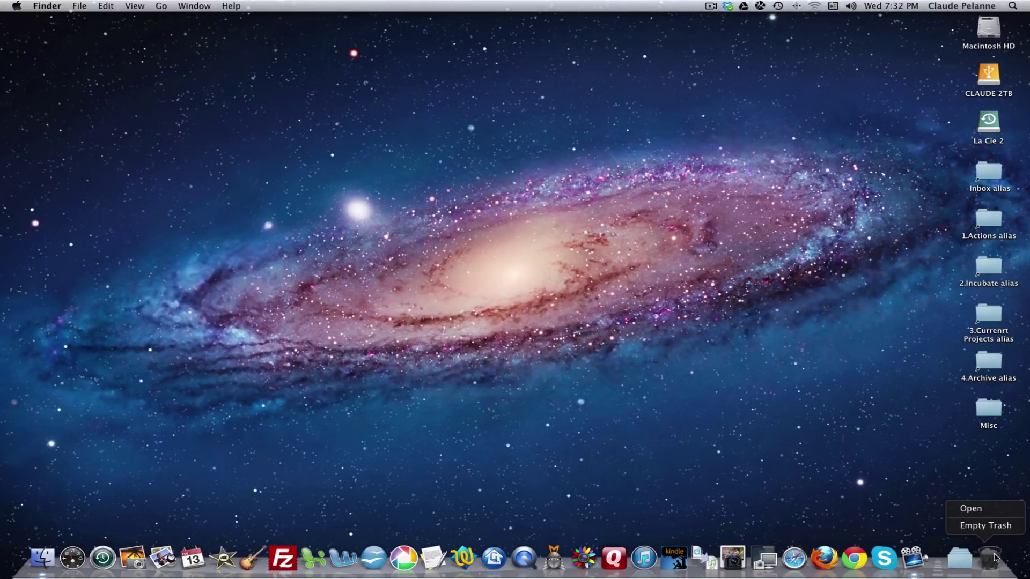
pyautogui.click(986, 532)
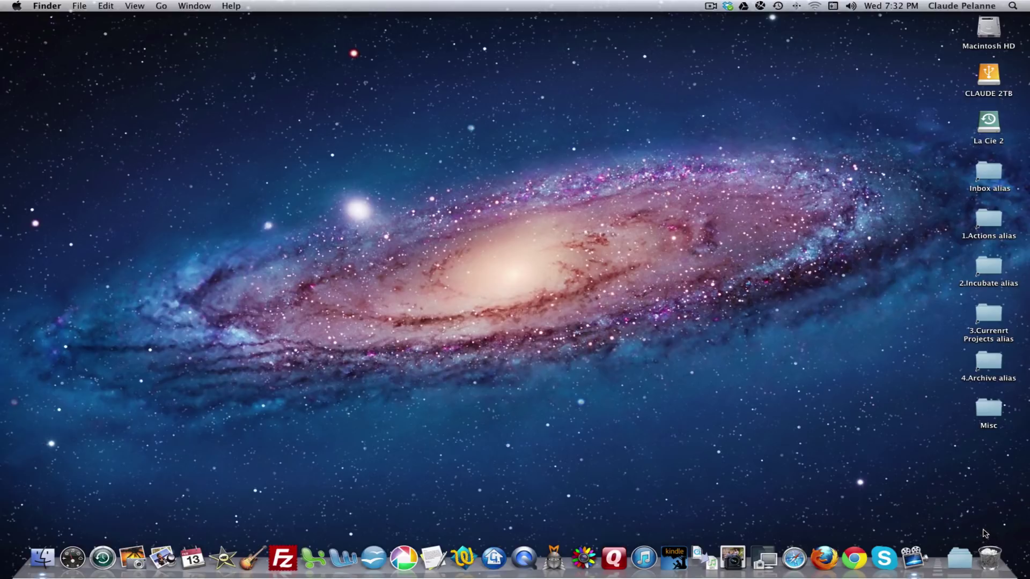
pyautogui.rightClick(988, 559)
pyautogui.click(981, 533)
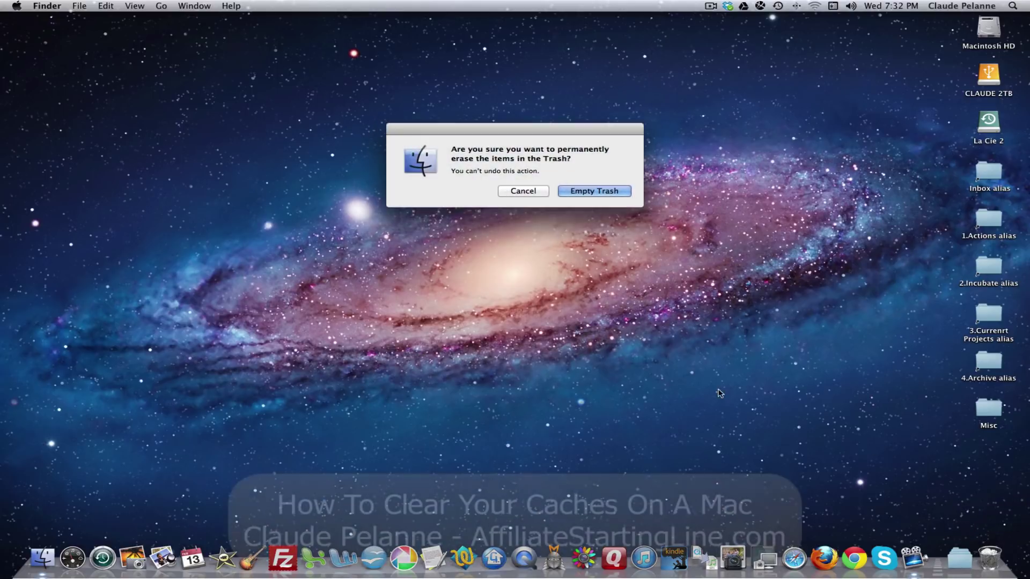
pyautogui.click(597, 191)
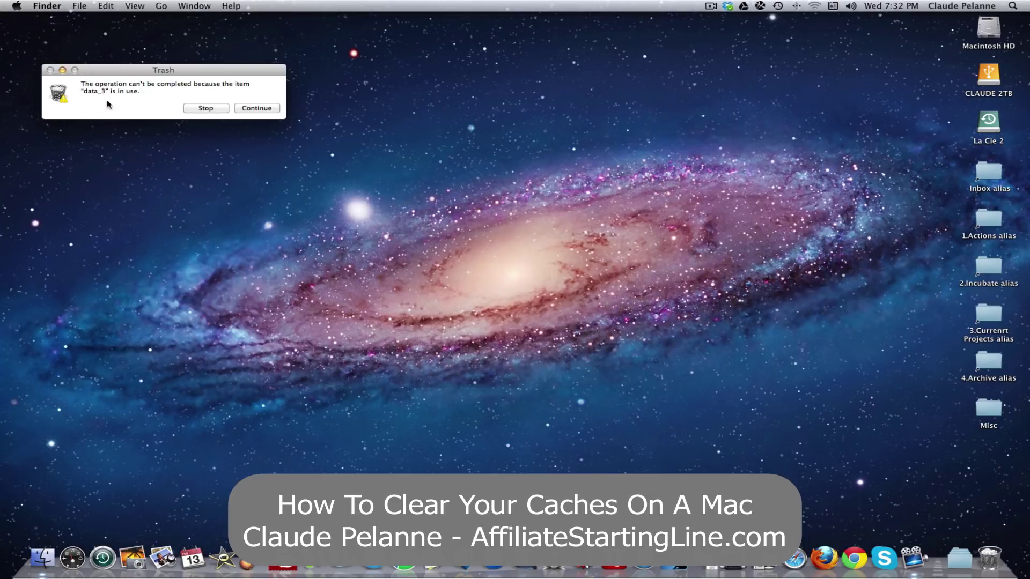
pyautogui.click(210, 110)
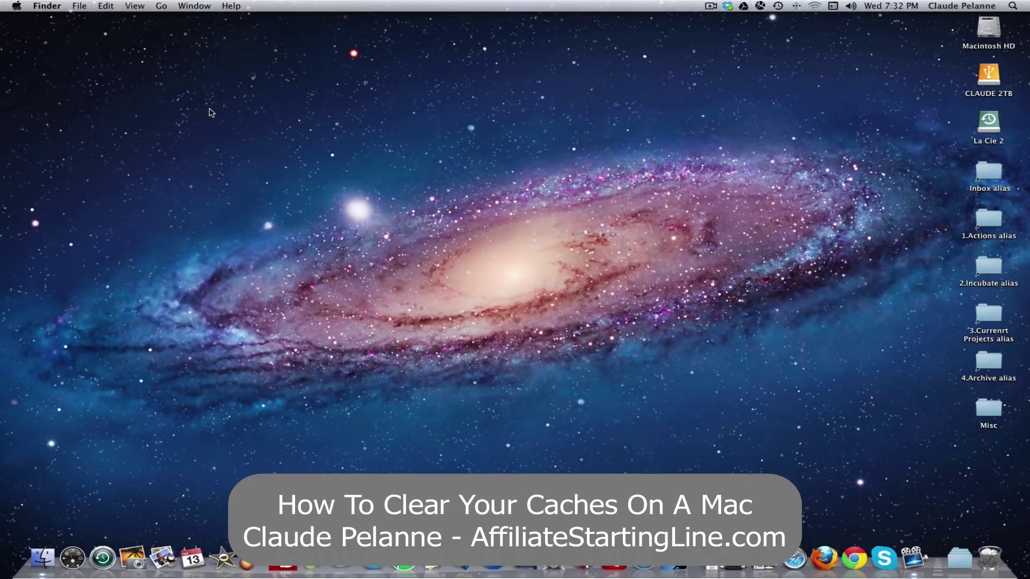